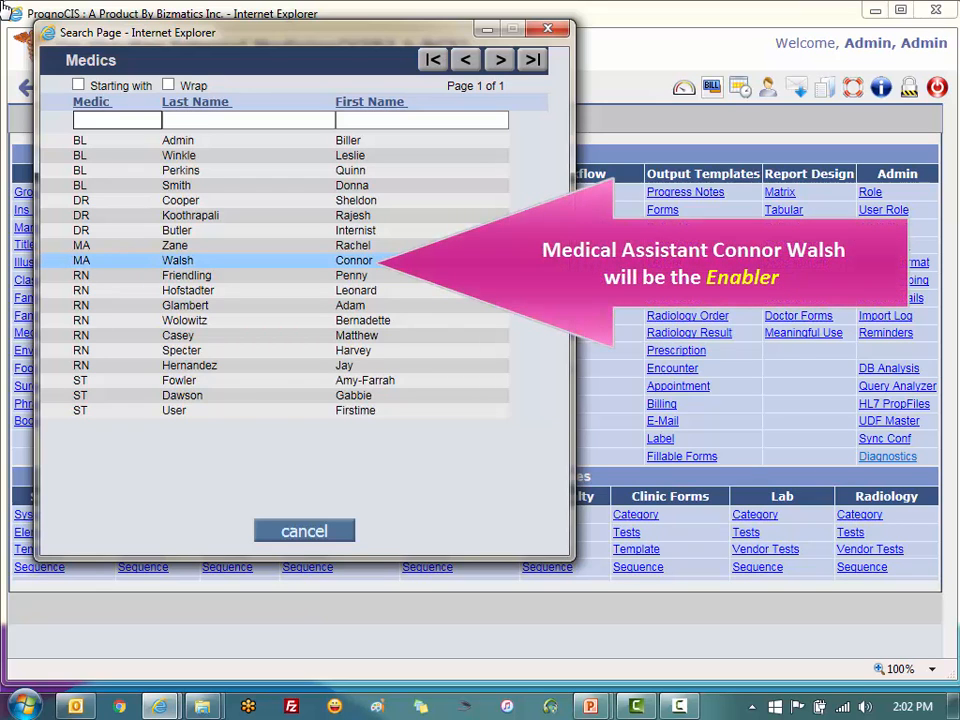
Pick the medical assistant in the Medics list, tick ENABLEEPCS, and save the roles
left_click(178, 260)
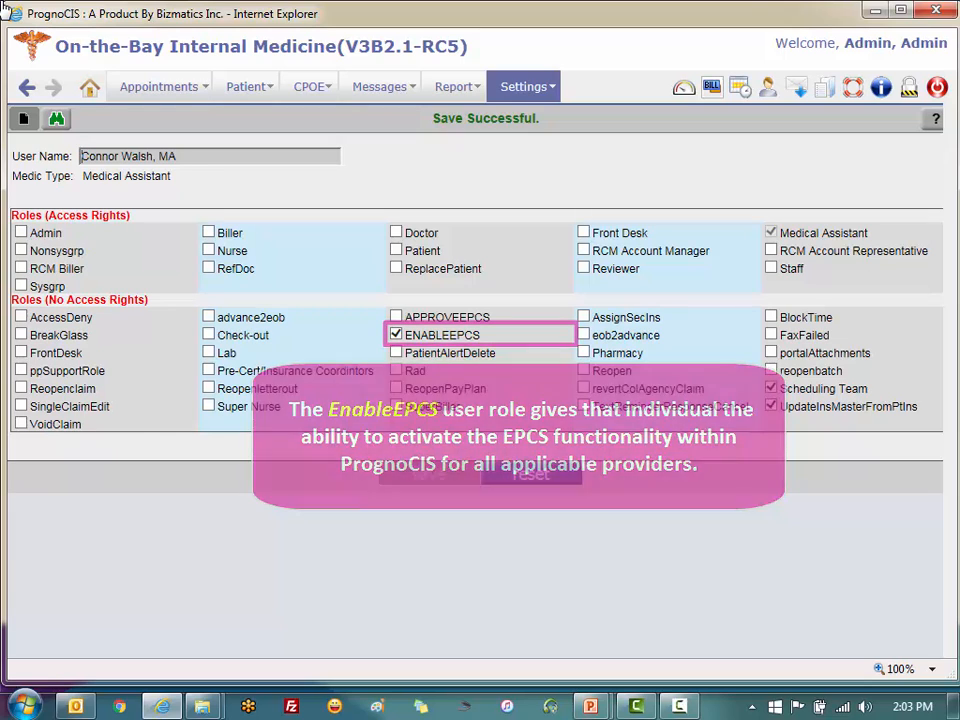
Filter the Medics list by 'dr' and pick the doctor to view their roles
left_click(56, 118)
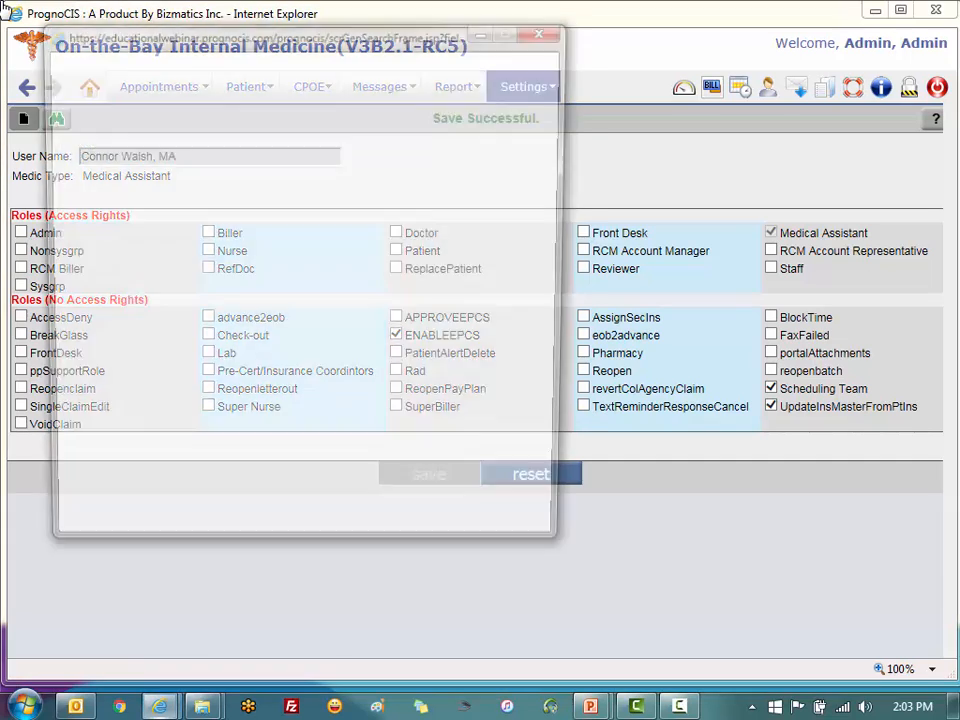
type("dr")
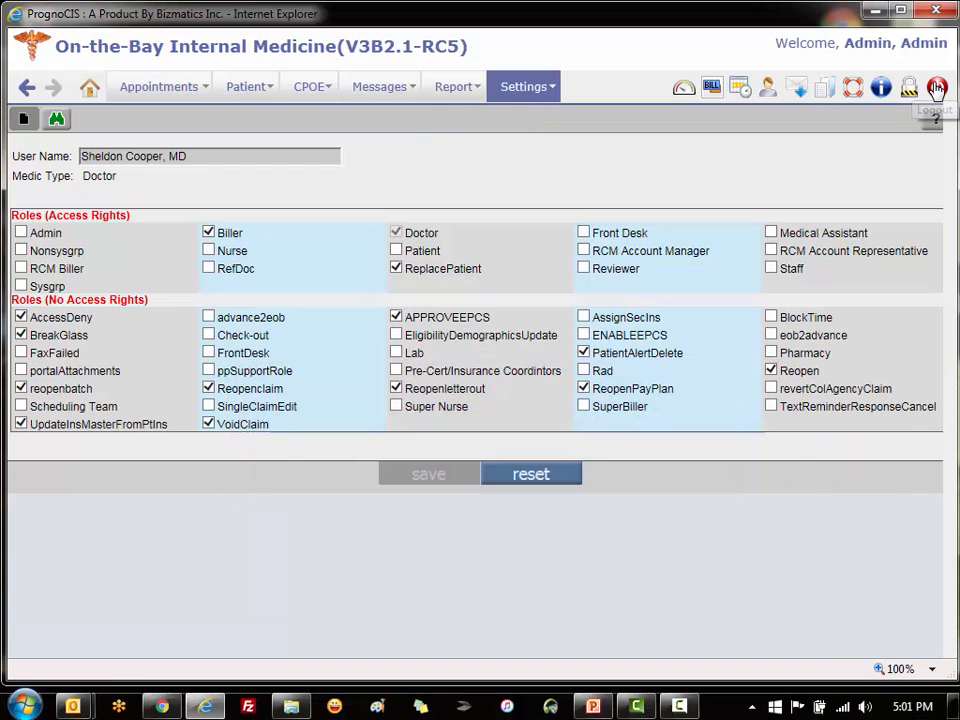
Log out and sign in again with the medical assistant's username and password
left_click(937, 89)
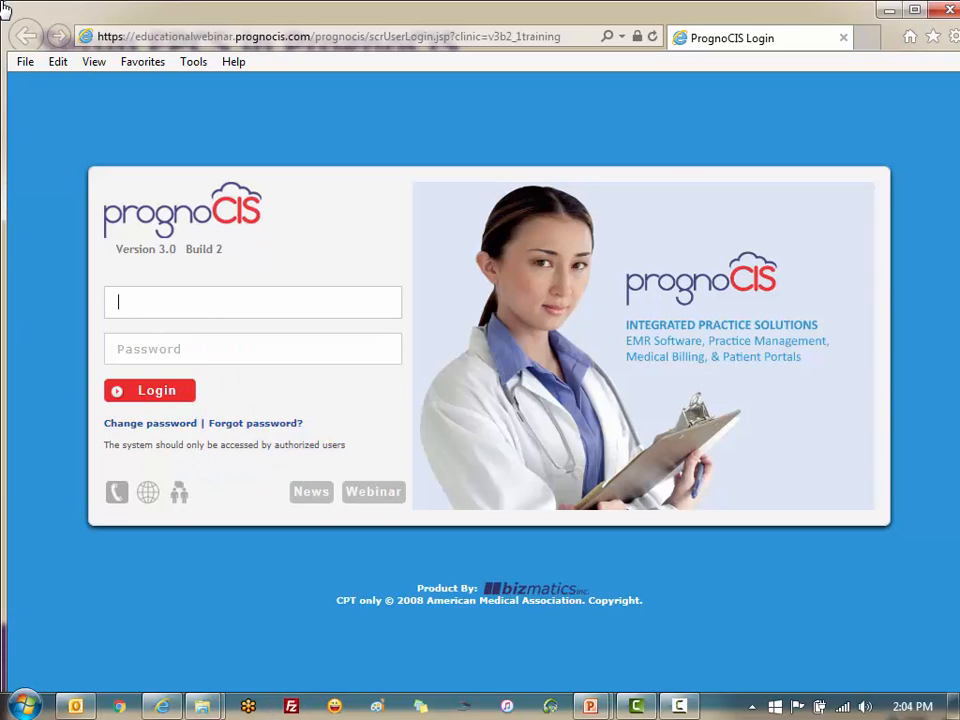
type("connor")
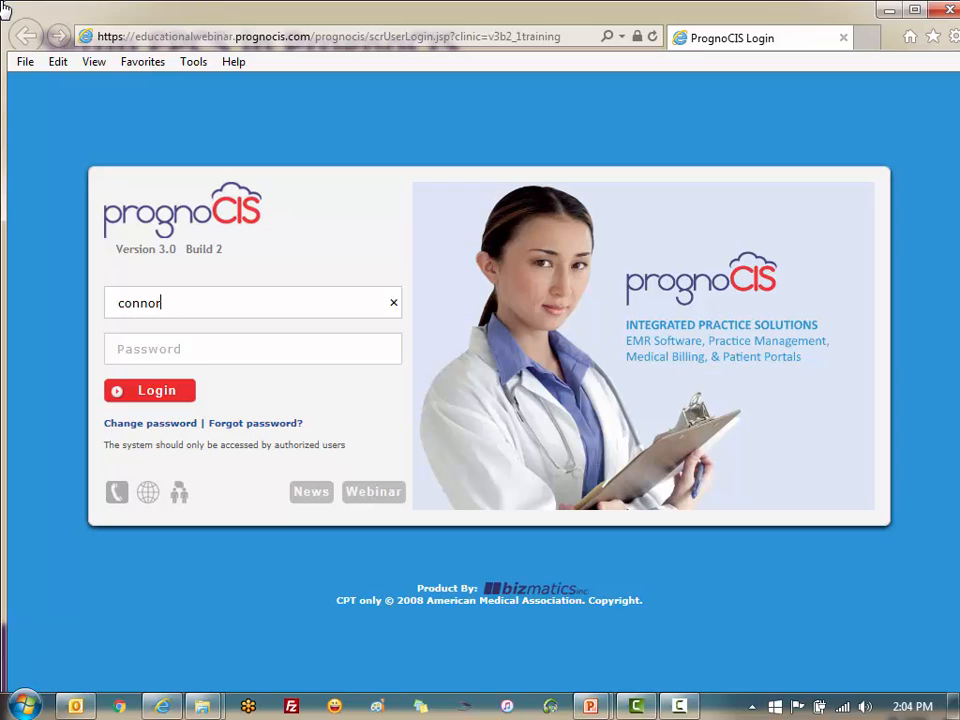
key("Tab")
type("*****")
key("Return")
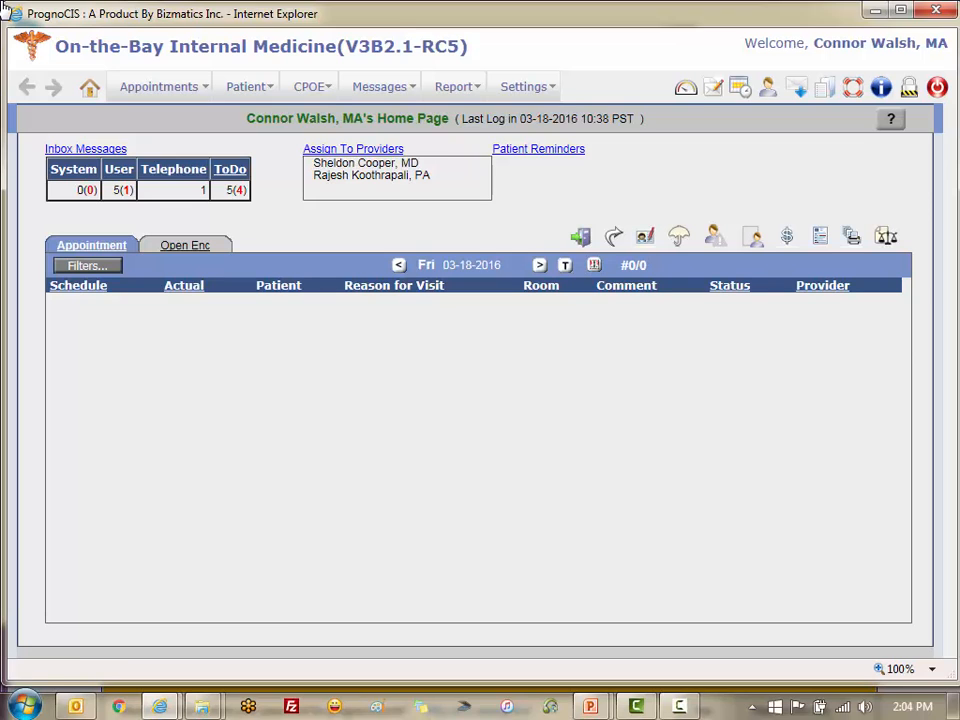
Go to Settings > Configuration and choose Providers under Medics
left_click(527, 87)
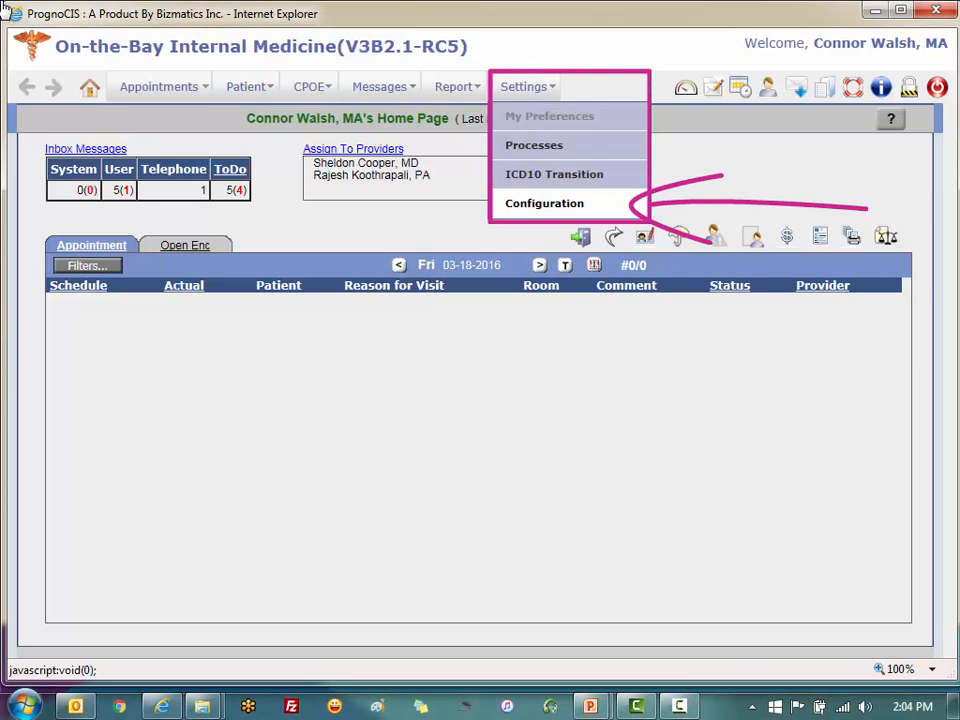
left_click(545, 203)
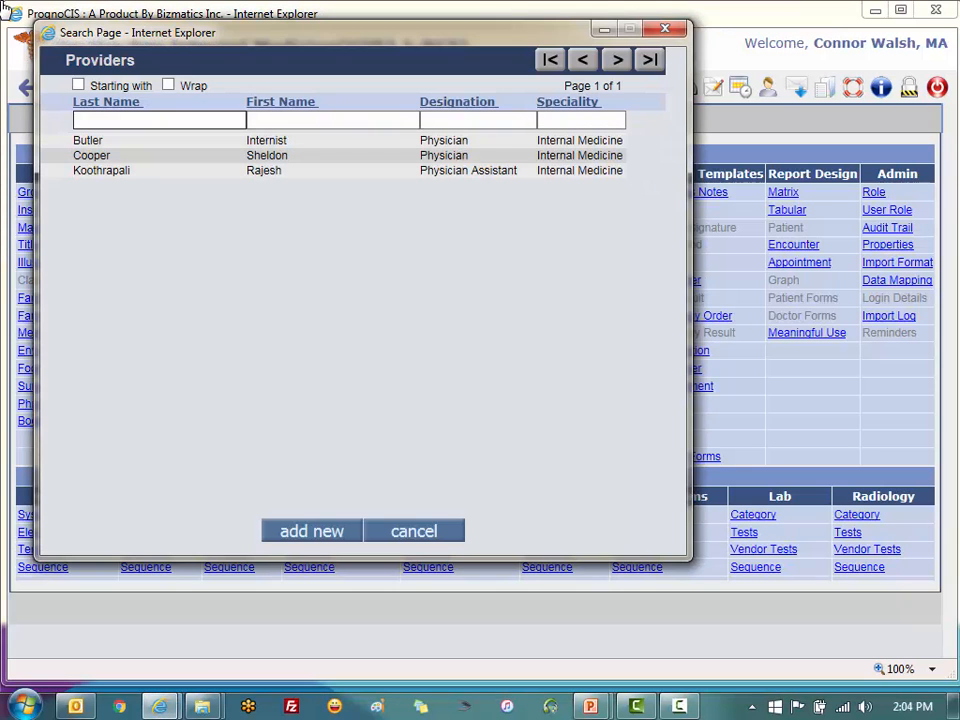
Open the doctor's provider record from the Providers search list
left_click(100, 156)
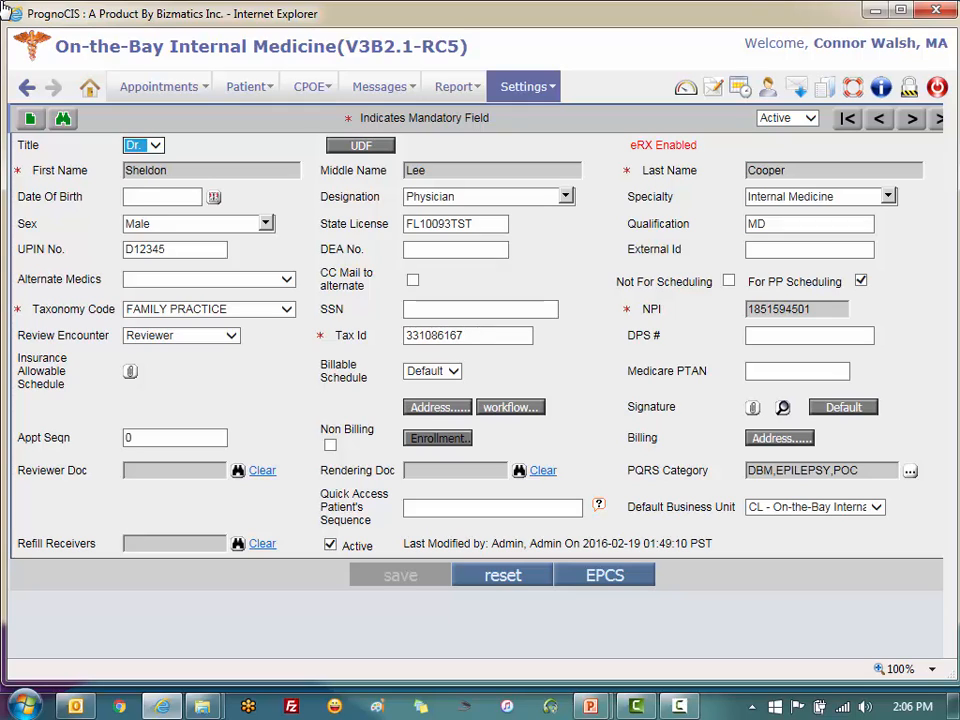
left_click(63, 119)
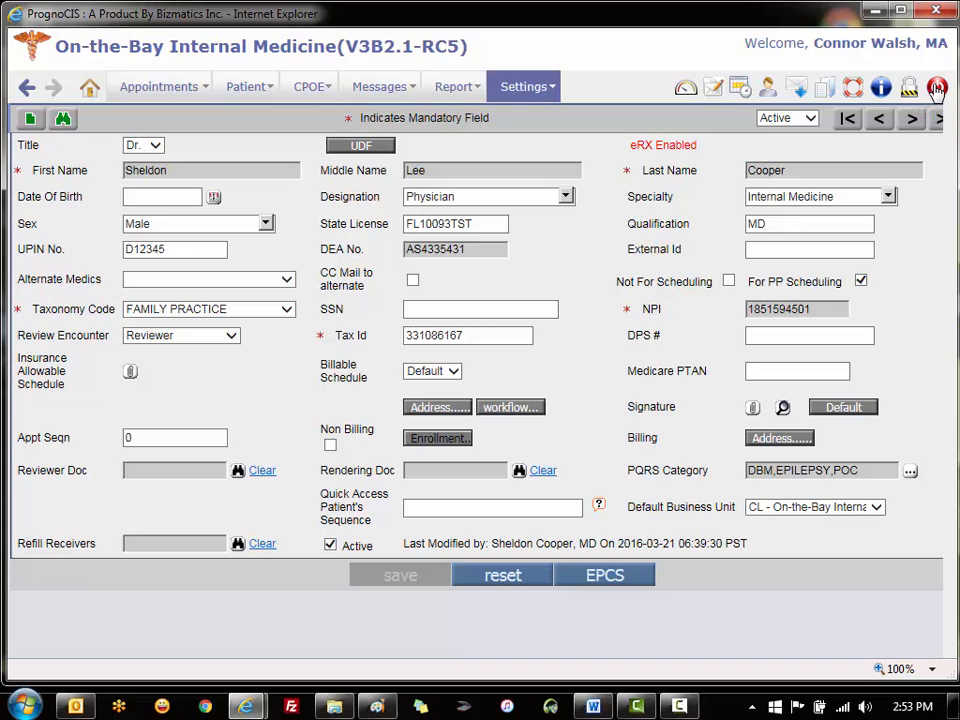
Log out, sign in as the doctor with the saved credentials, and open Settings > Configuration
left_click(936, 90)
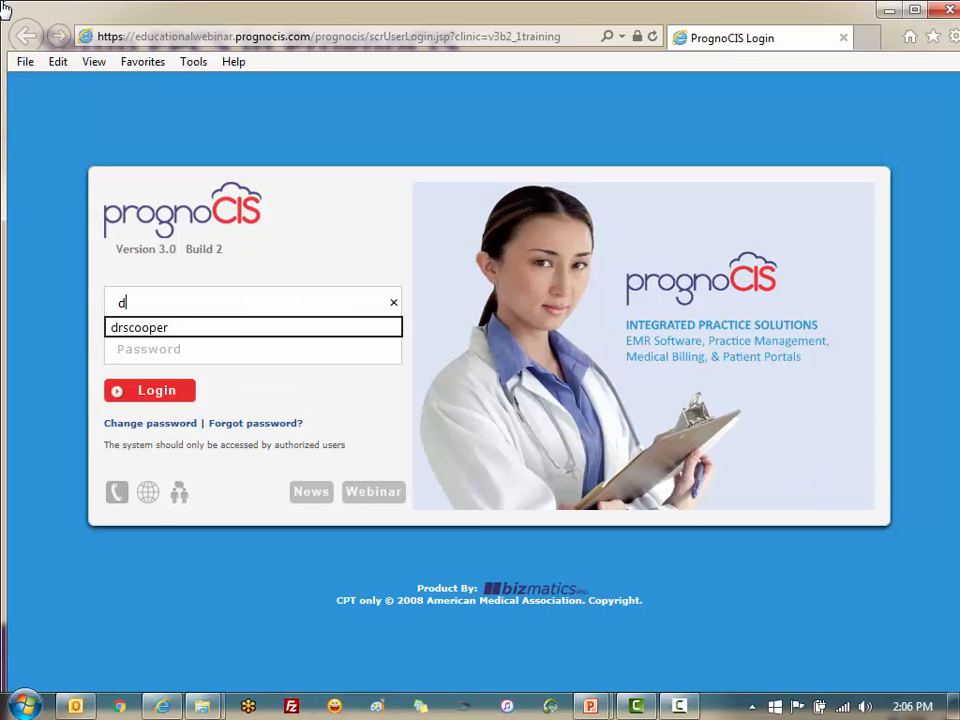
key("Down")
key("Tab")
key("Return")
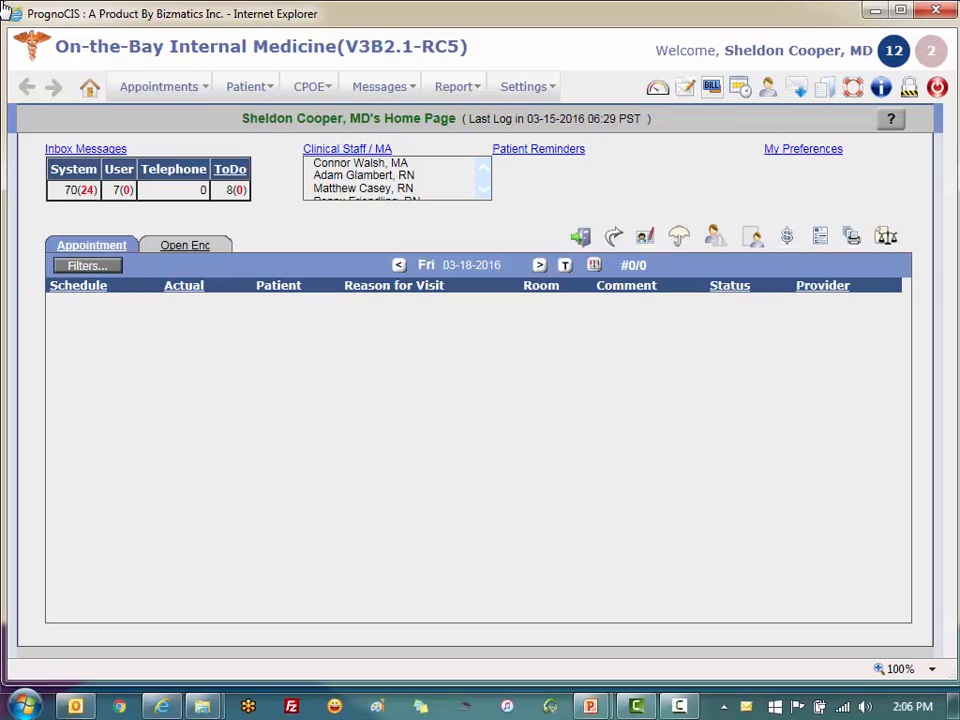
mouse_move(526, 87)
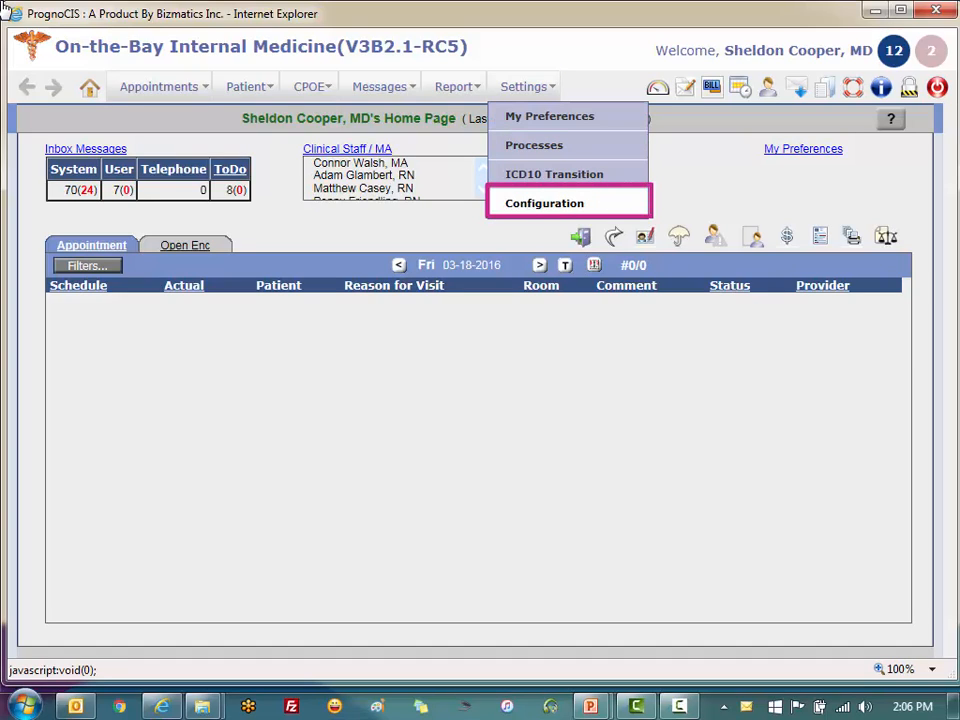
left_click(544, 203)
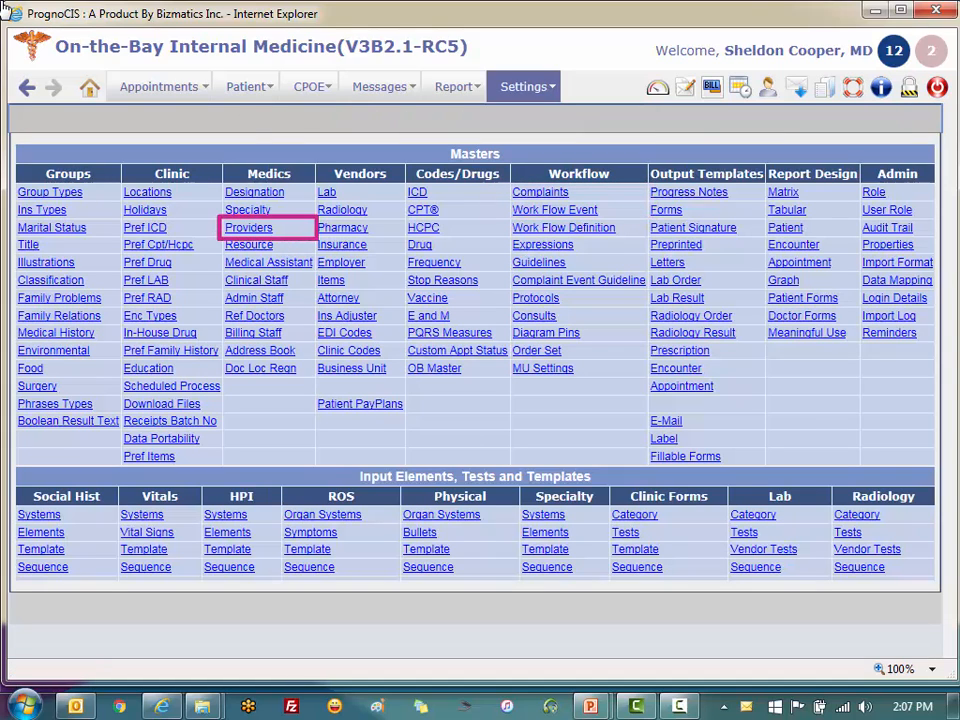
Open the doctor's record under Providers and bring up its EPCS access-control window
left_click(249, 228)
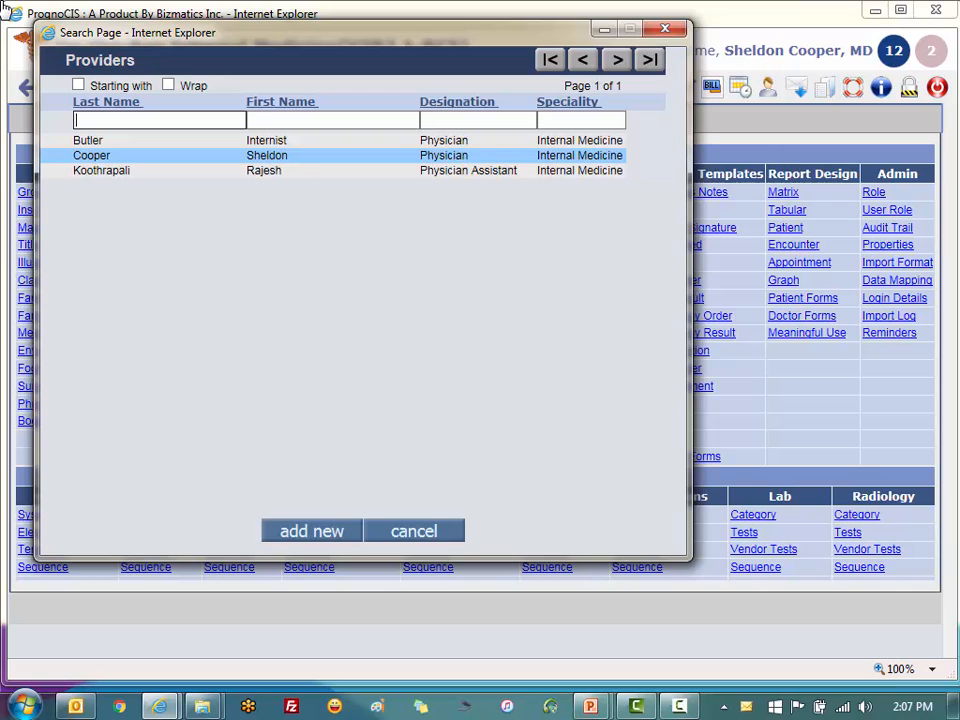
left_click(92, 156)
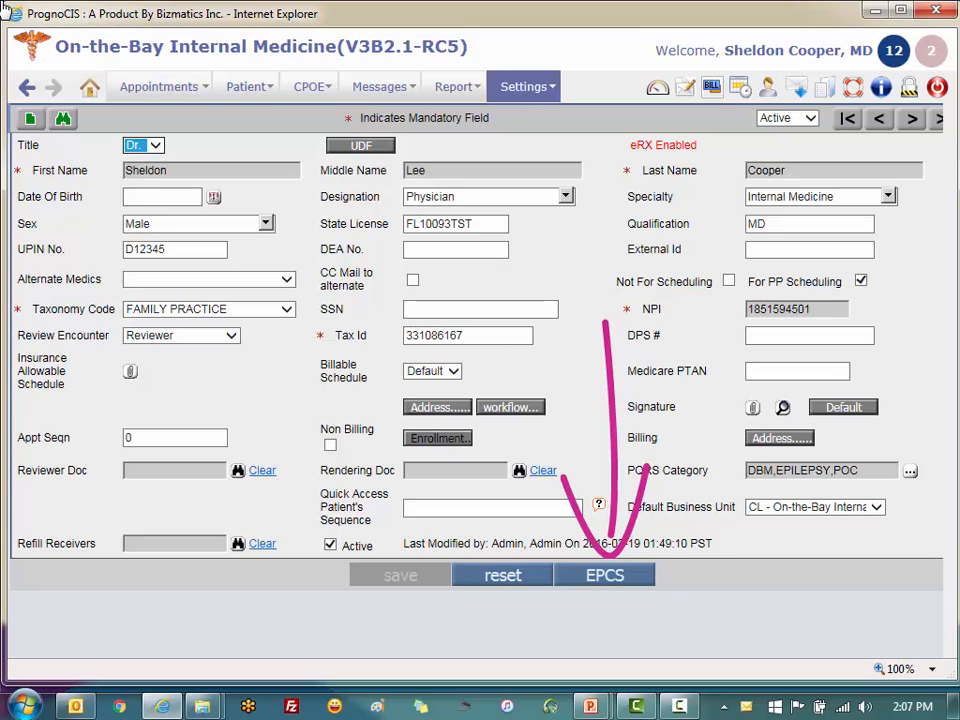
left_click(605, 575)
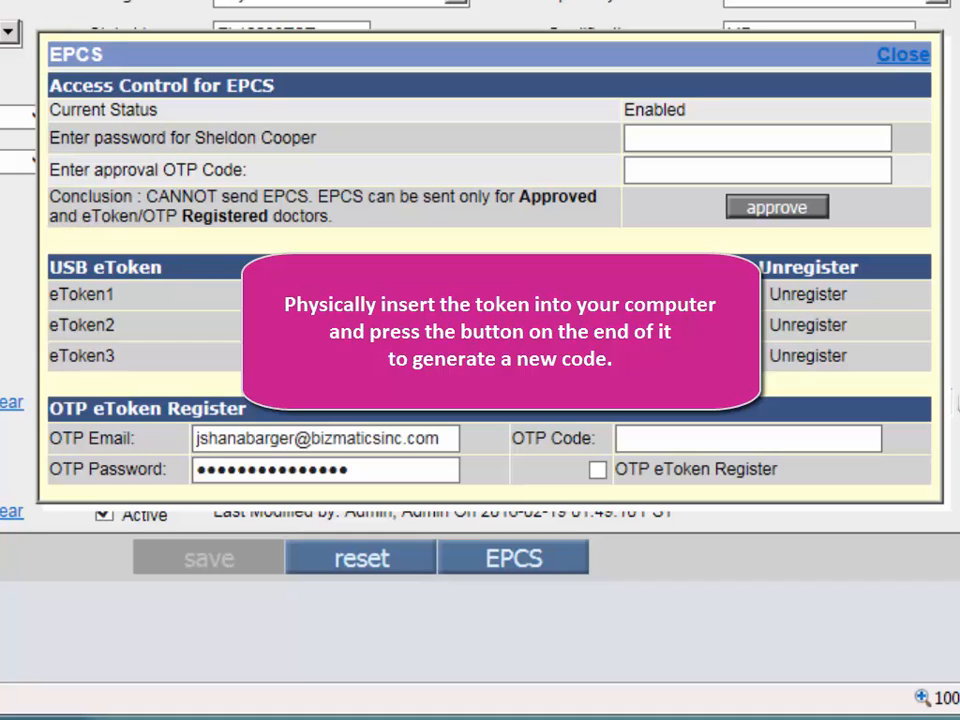
Enter the token's 6-digit OTP code and tick OTP eToken Register
left_click(748, 438)
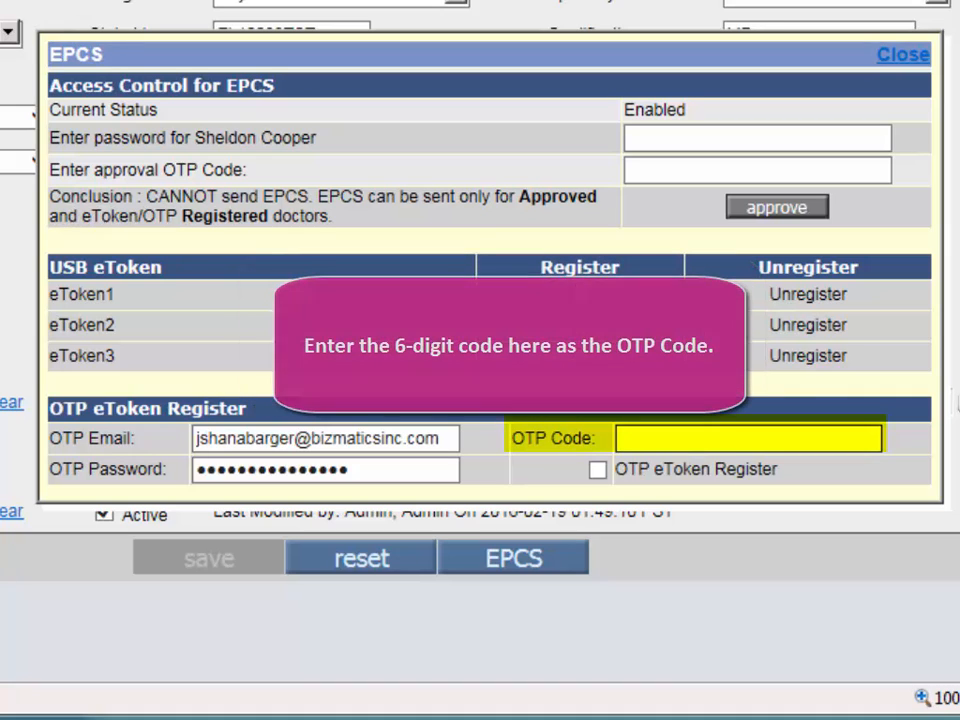
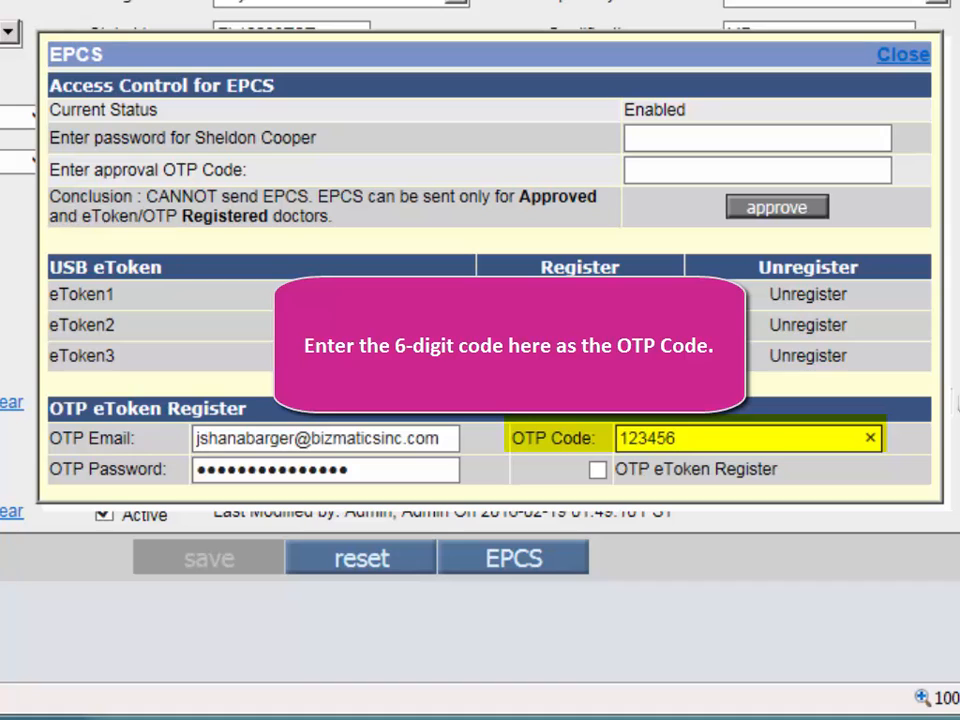
left_click(598, 470)
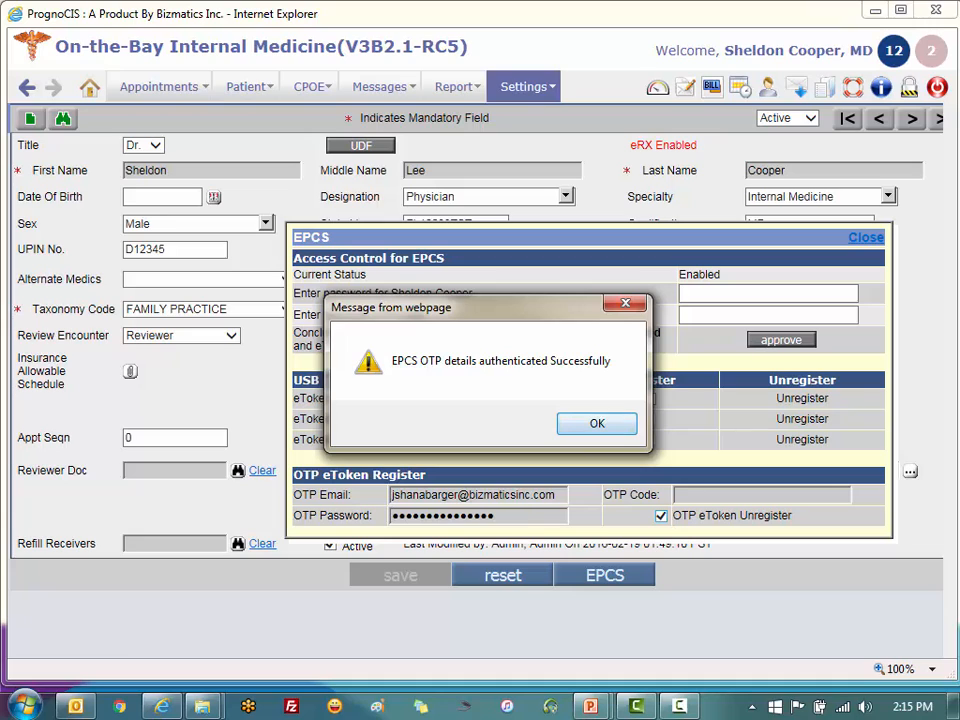
Dismiss the success alert, enter the doctor's password and a new approval OTP code
key("Return")
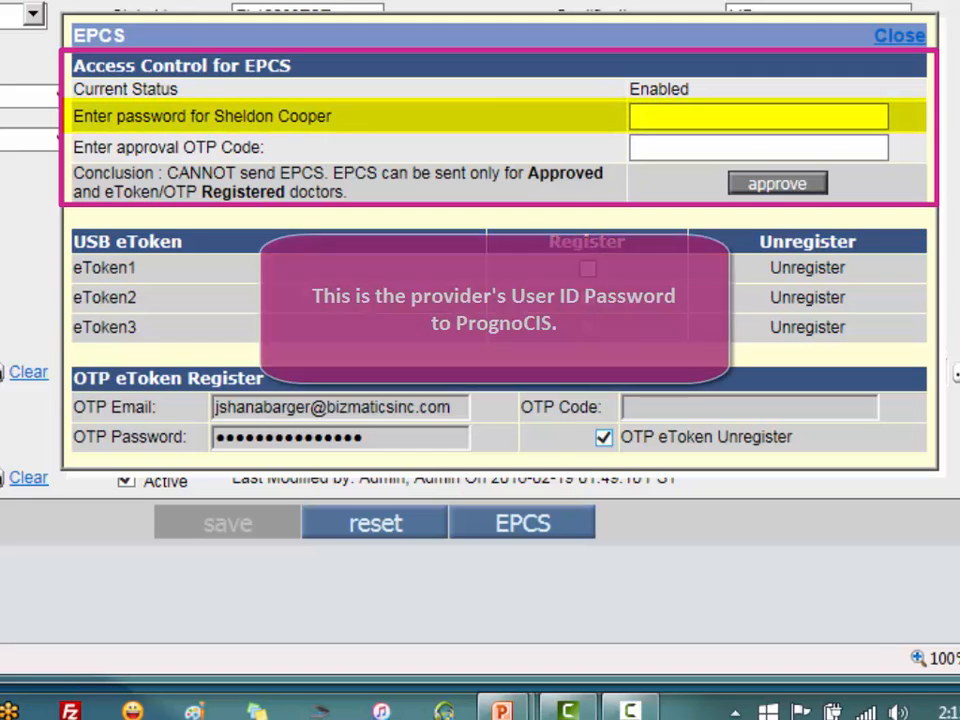
type("********")
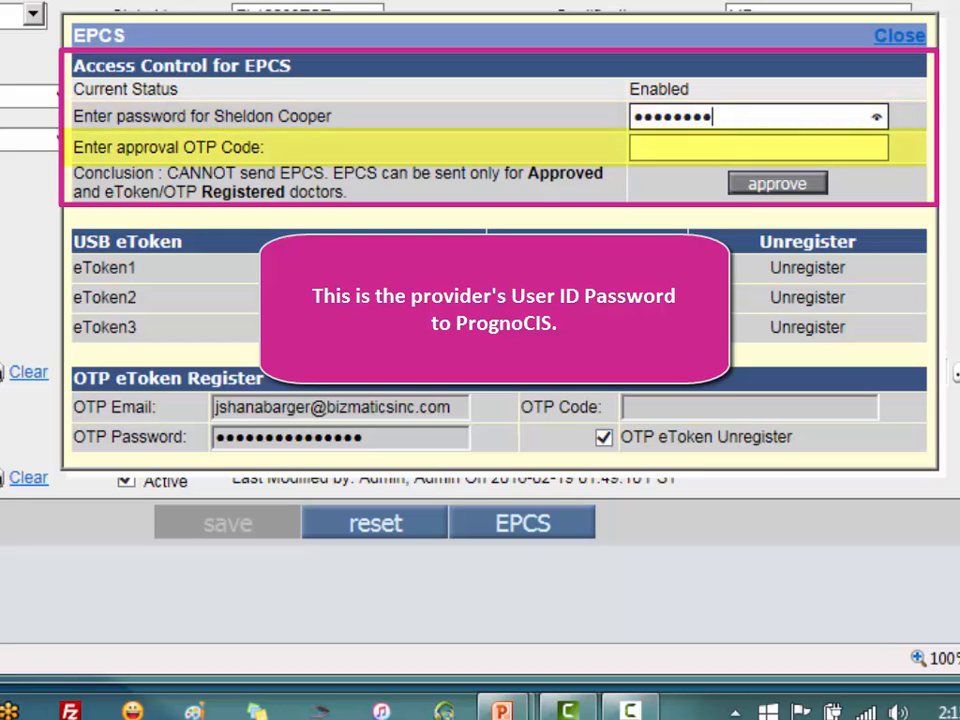
left_click(757, 148)
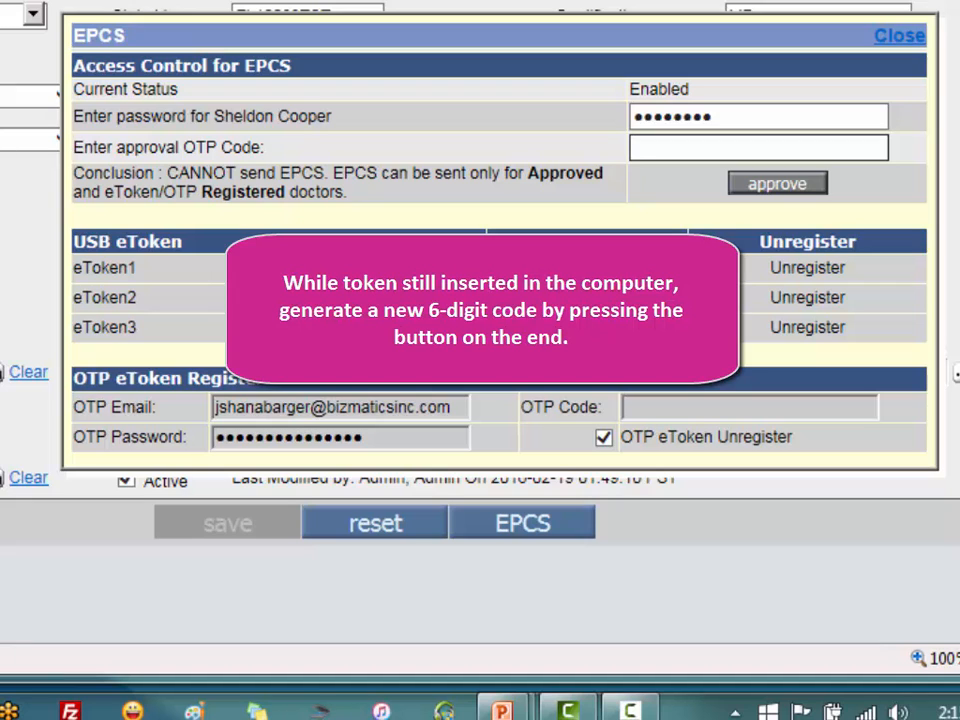
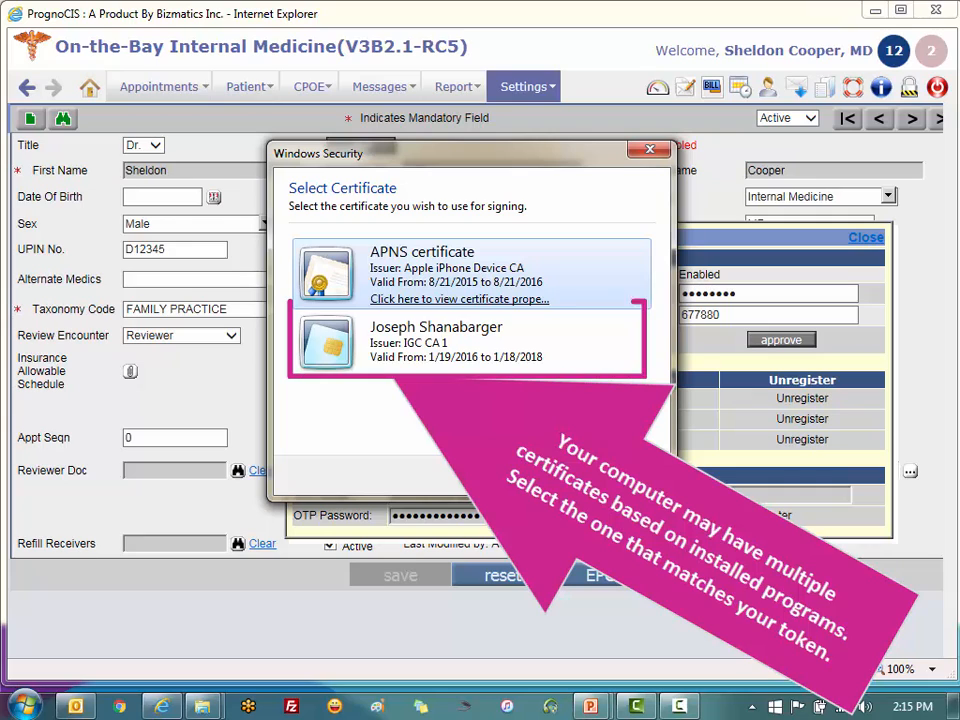
Select and confirm the token's signing certificate, then enter the IdenTrust token passcode
left_click(468, 343)
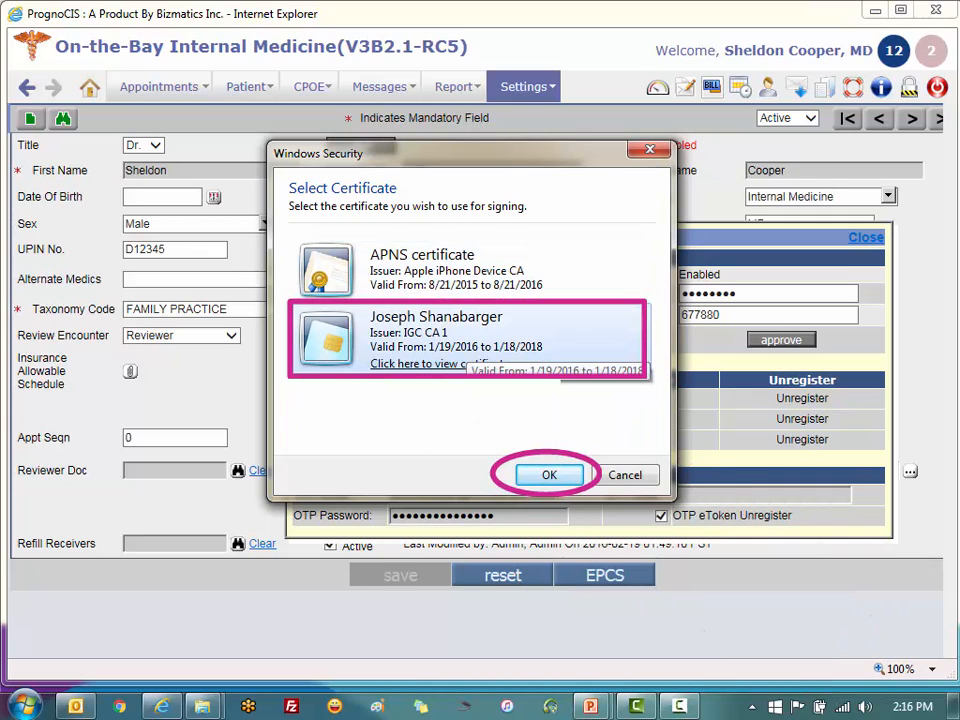
key("Return")
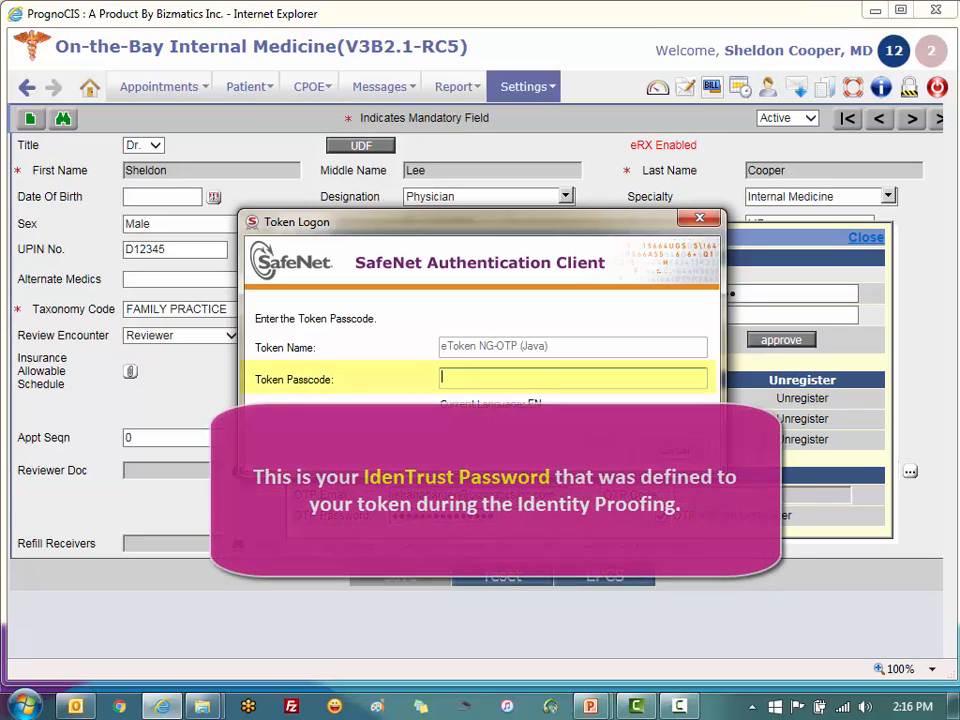
type("*")
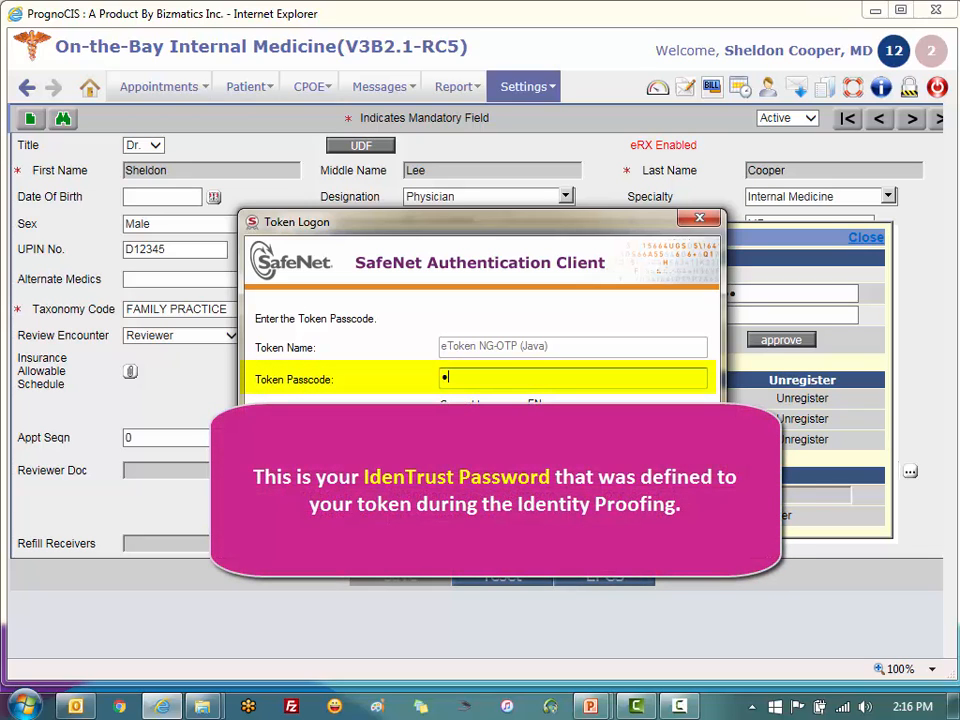
type("**************")
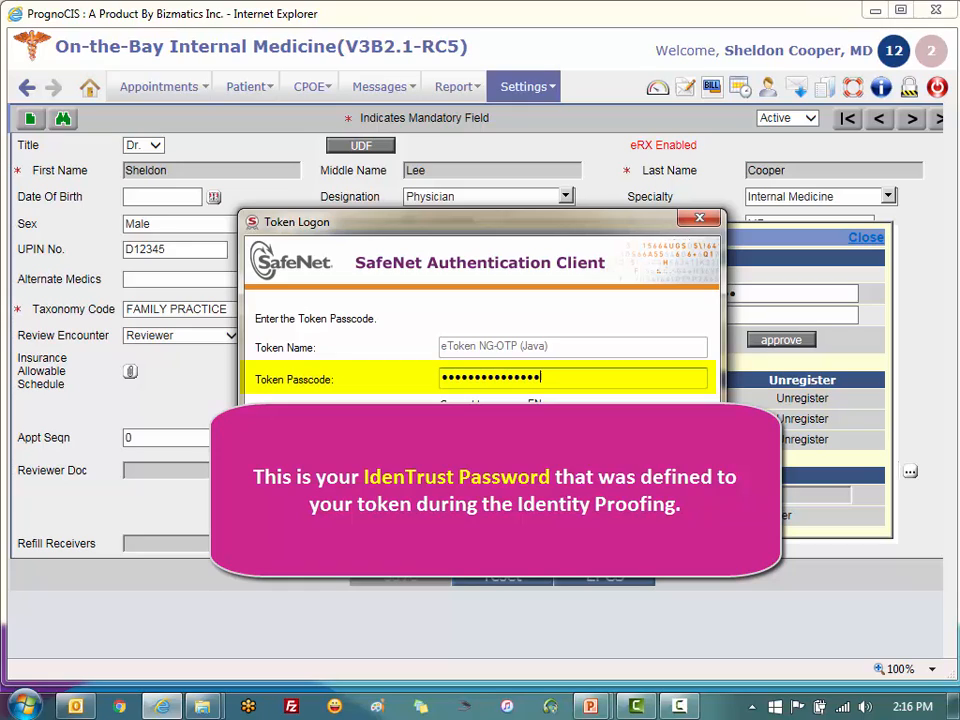